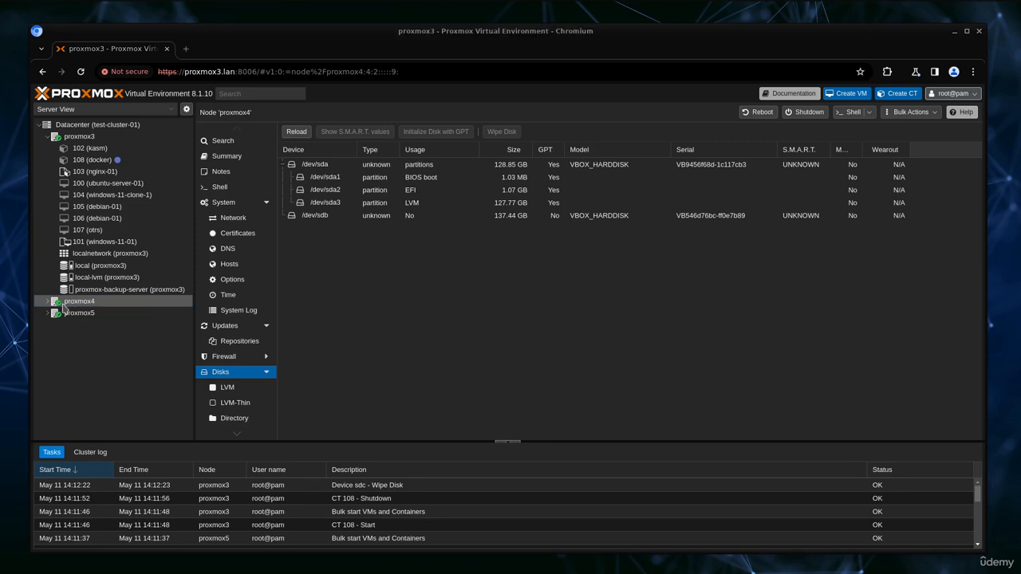
Step: Open proxmox4's Ceph page and start the Ceph installation
scroll(224, 375, down, 1)
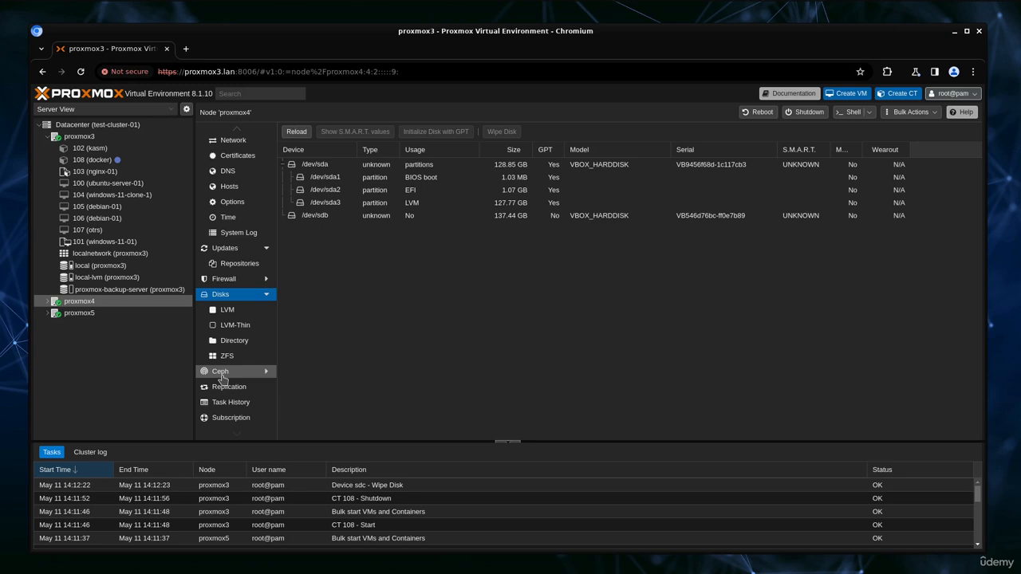
click(228, 372)
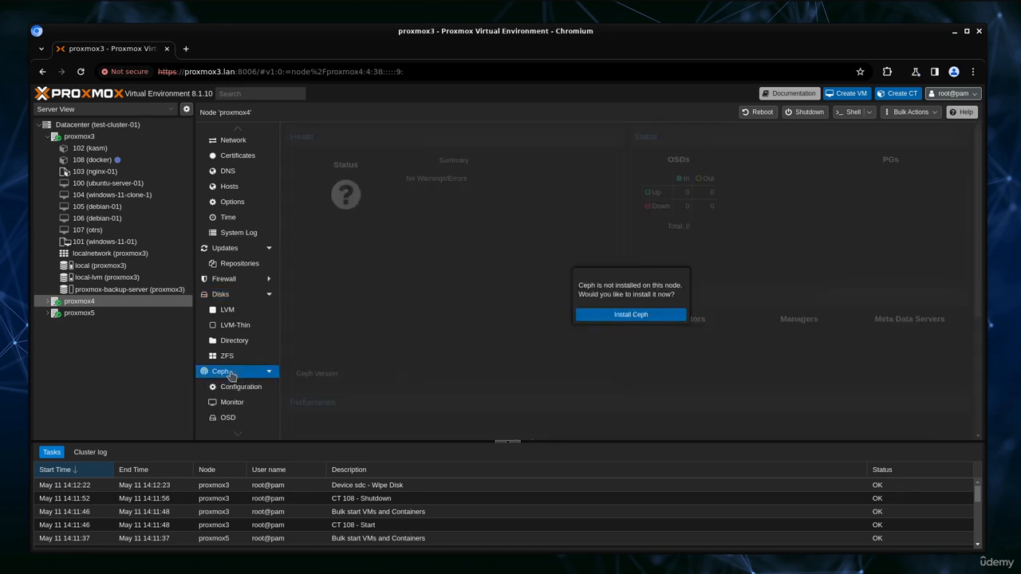
click(616, 314)
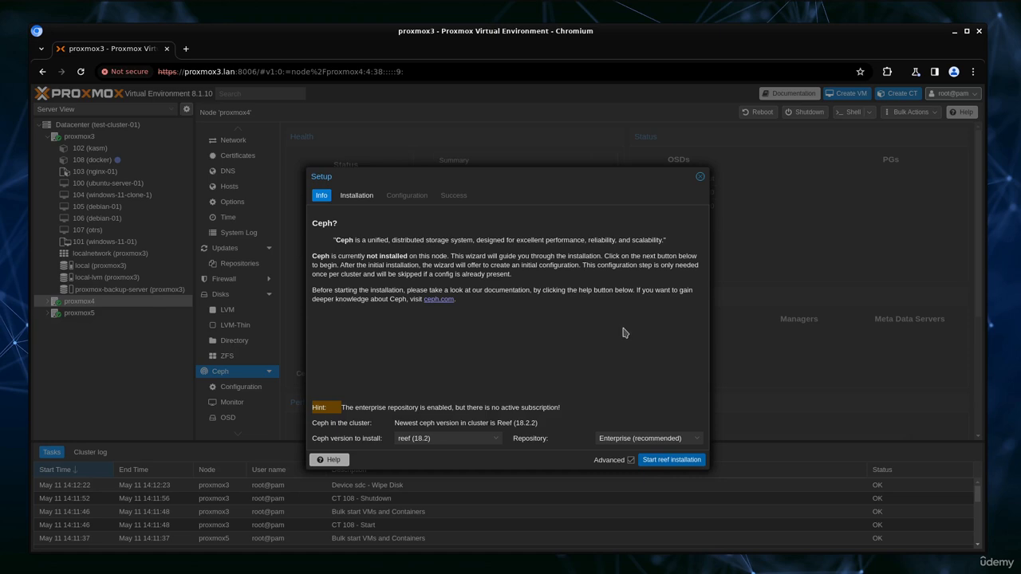
Step: Switch the Ceph repository to No-Subscription and start the reef 18.2 installation
click(661, 437)
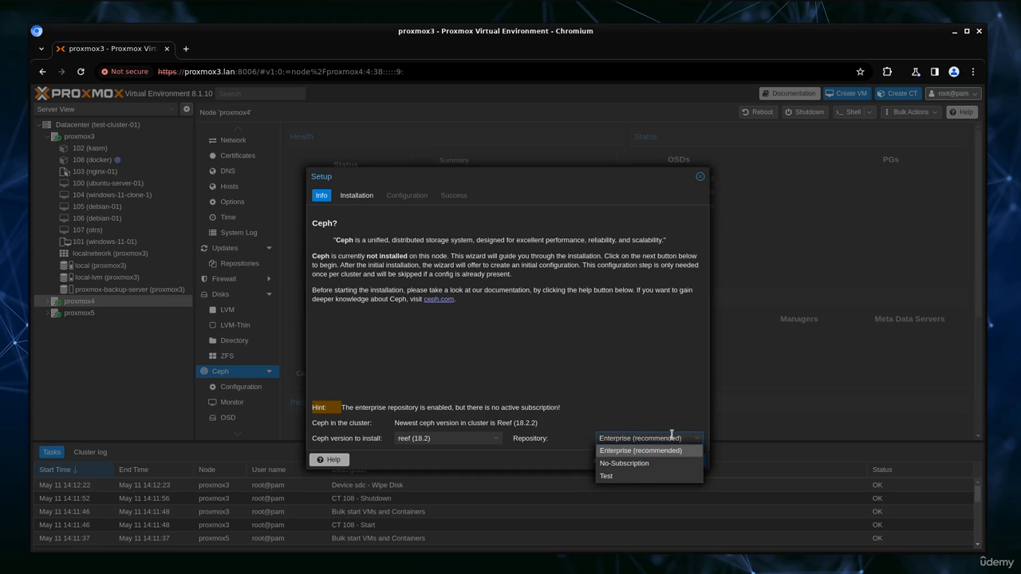
click(644, 465)
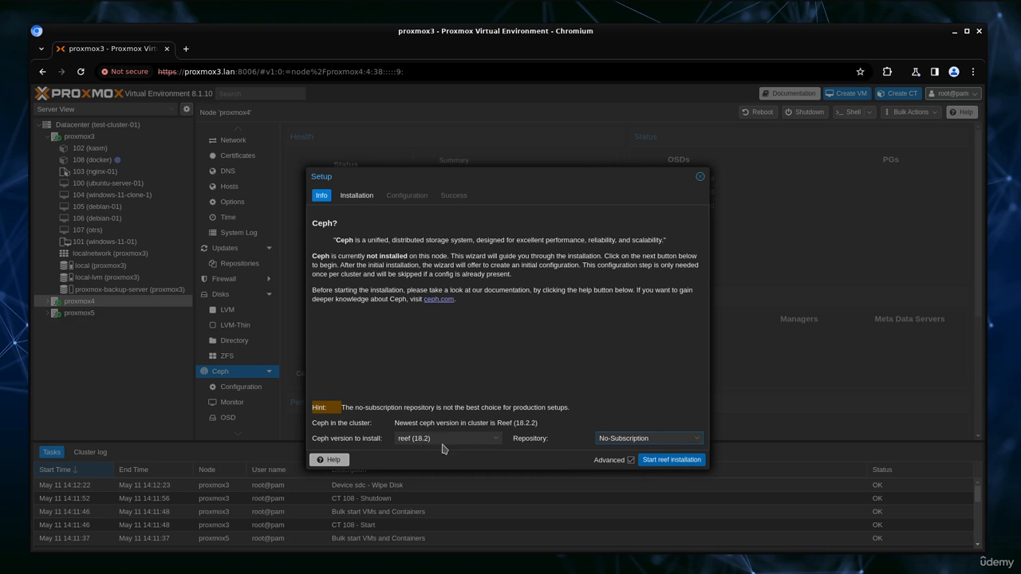
click(669, 460)
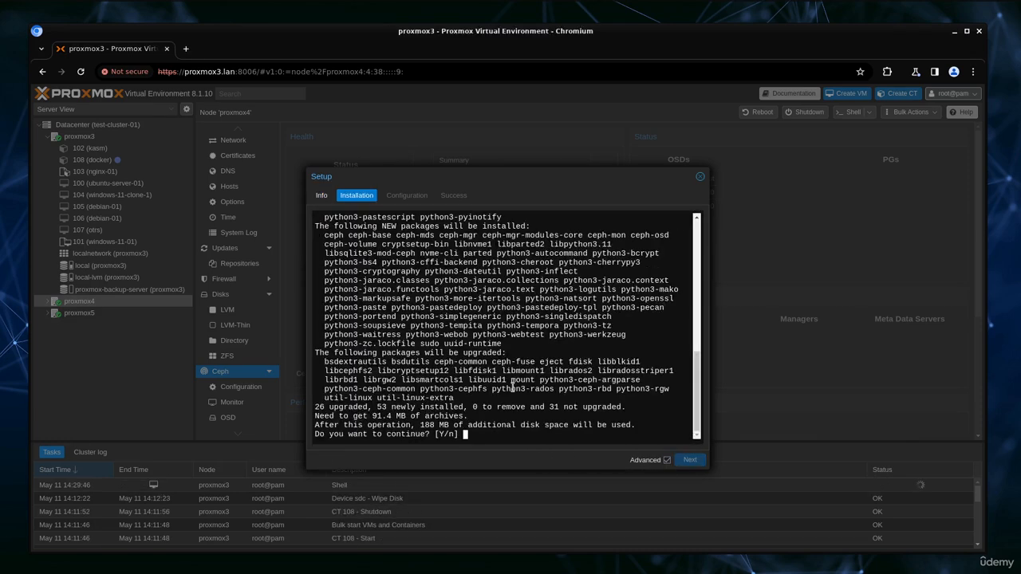
Step: Answer Y to confirm installing the 53 new Ceph packages
text(Y)
key(Return)
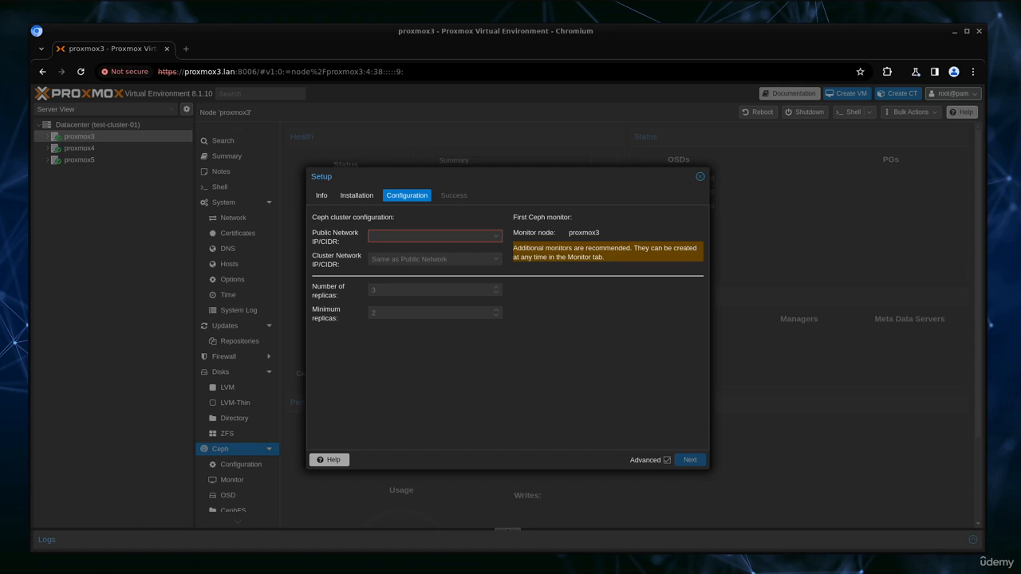
Step: Choose 192.168.1.250/24 (vmbr0) as public network and review the proxmox3 first-monitor notes
click(496, 236)
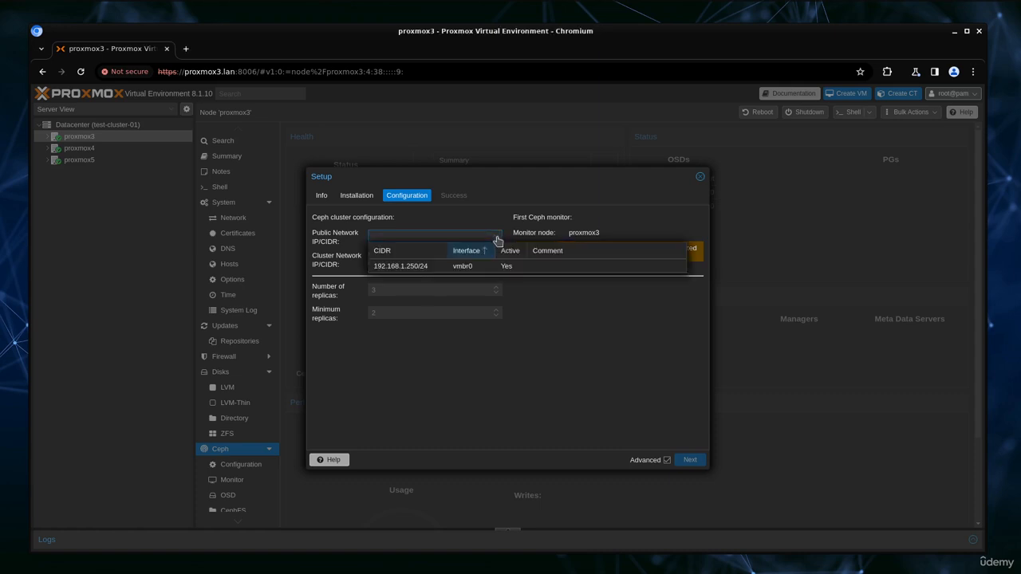
click(456, 268)
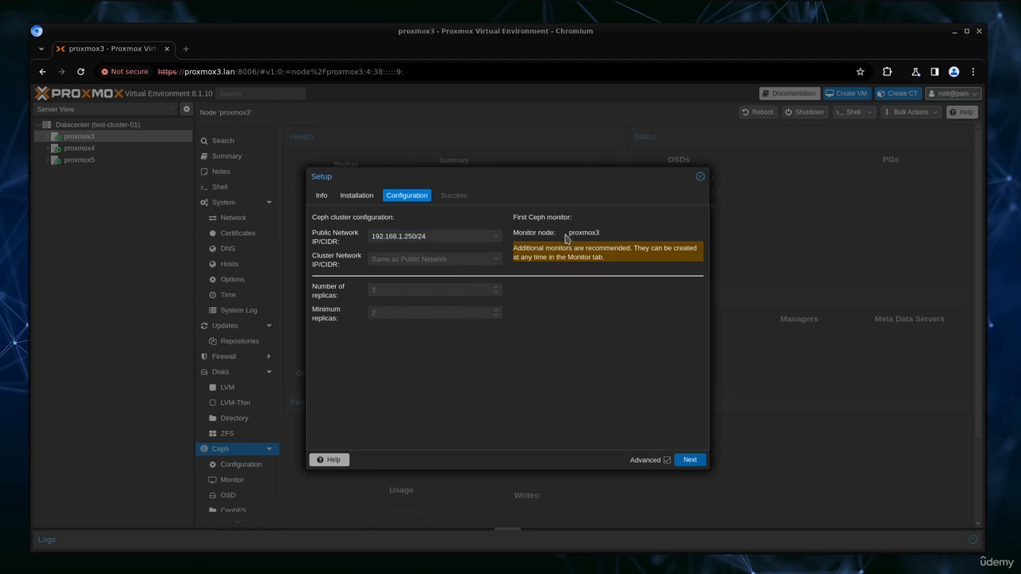
drag(567, 233, 610, 236)
drag(514, 217, 594, 220)
drag(513, 248, 643, 262)
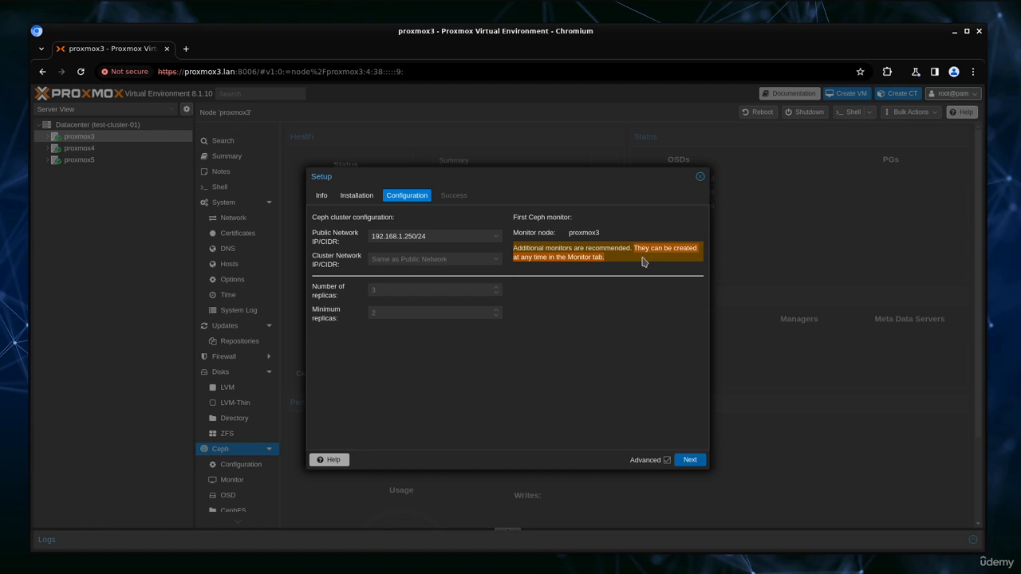
drag(528, 217, 582, 224)
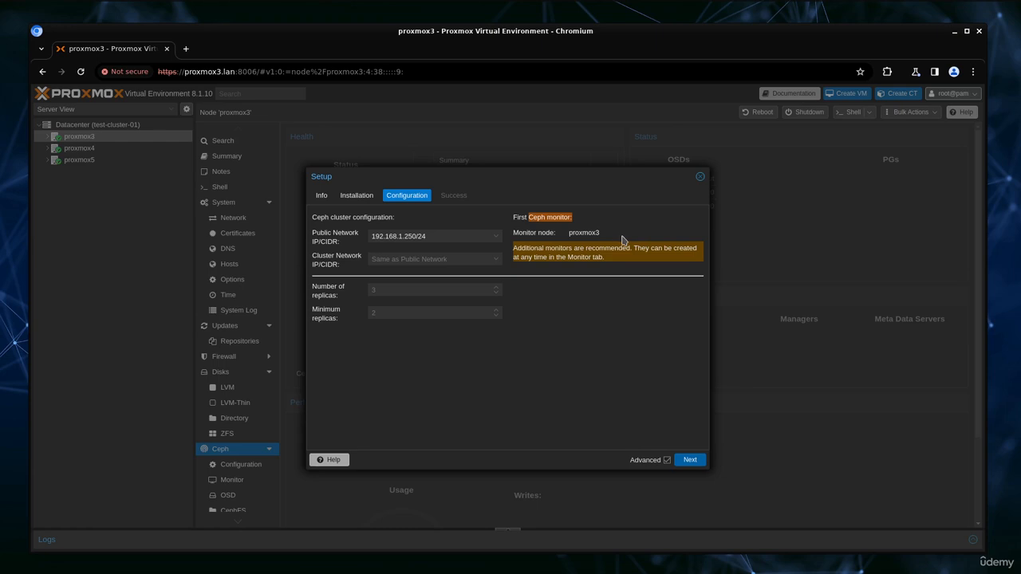
Step: Apply the Ceph configuration and review the Installation successful page and follow-up steps
click(691, 461)
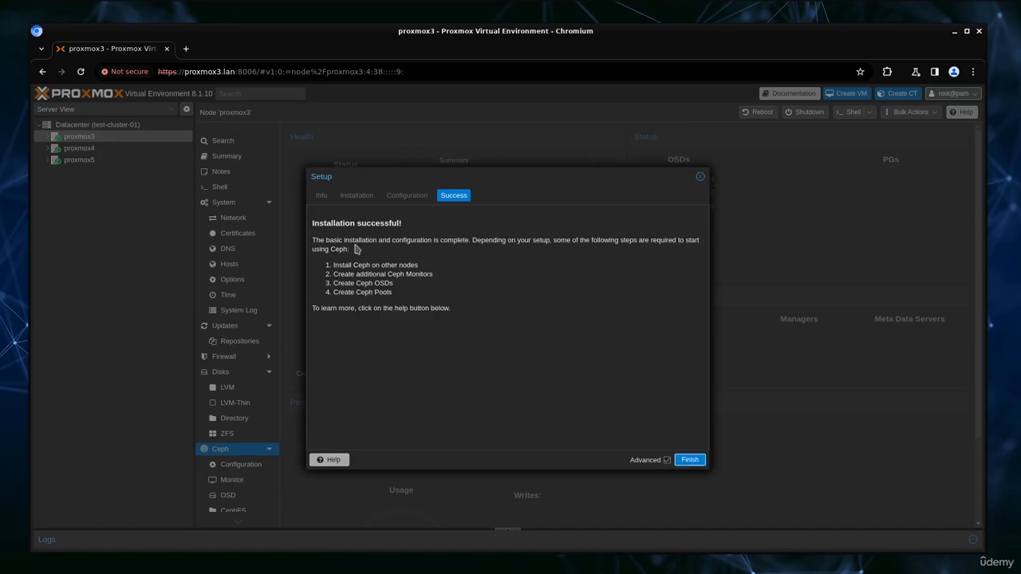
drag(312, 224, 406, 228)
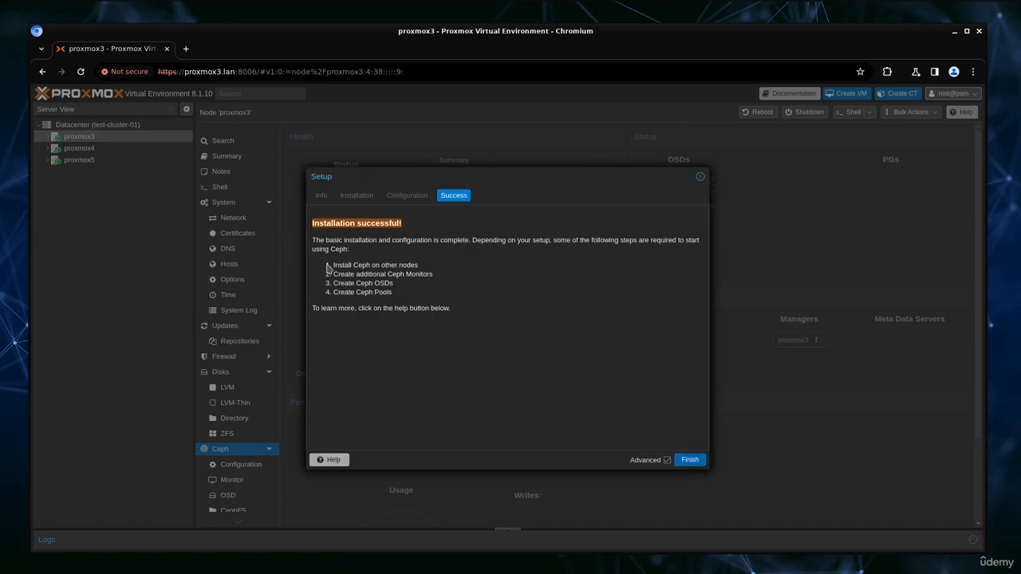
drag(332, 266, 402, 293)
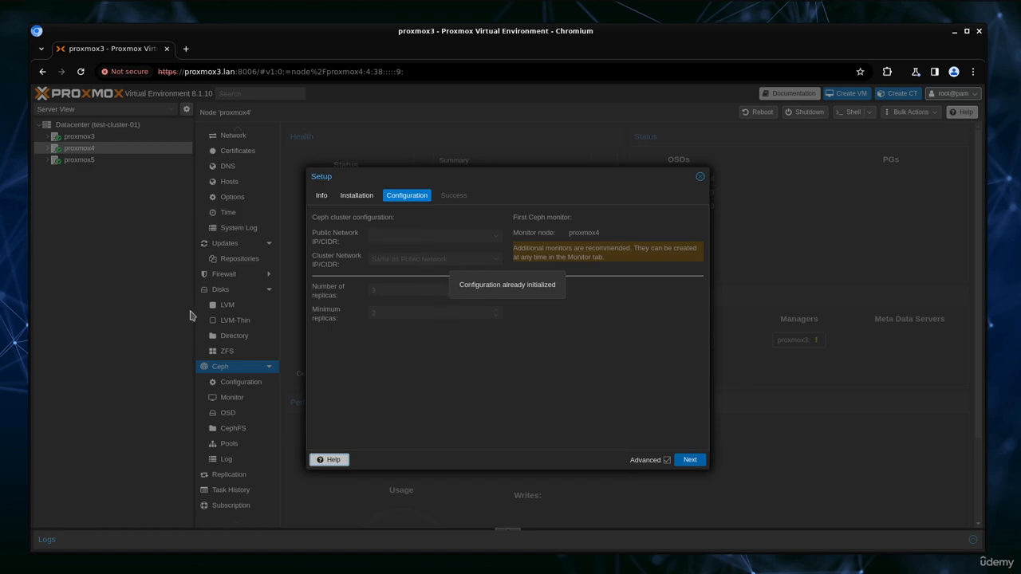
Step: Note proxmox4's already-initialized message, then bring up proxmox5's Ceph status showing HEALTH_WARN
drag(555, 284, 456, 319)
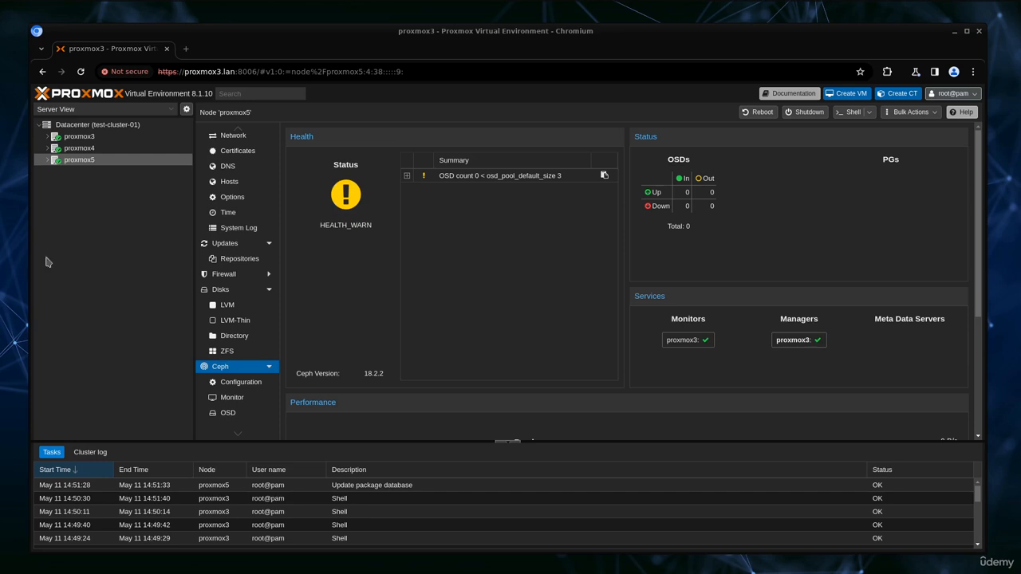
click(91, 148)
click(92, 138)
click(89, 160)
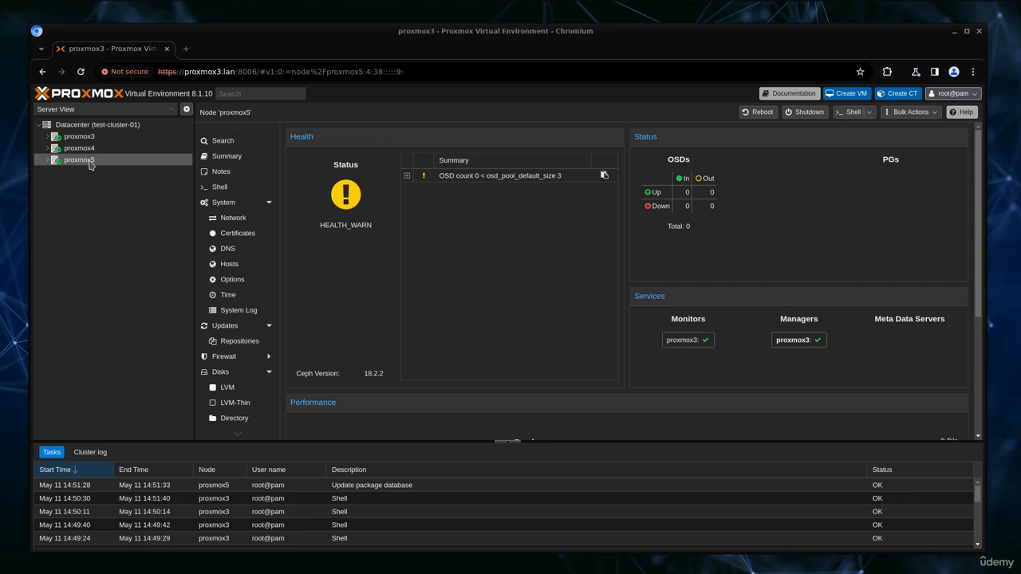
scroll(253, 243, down, 3)
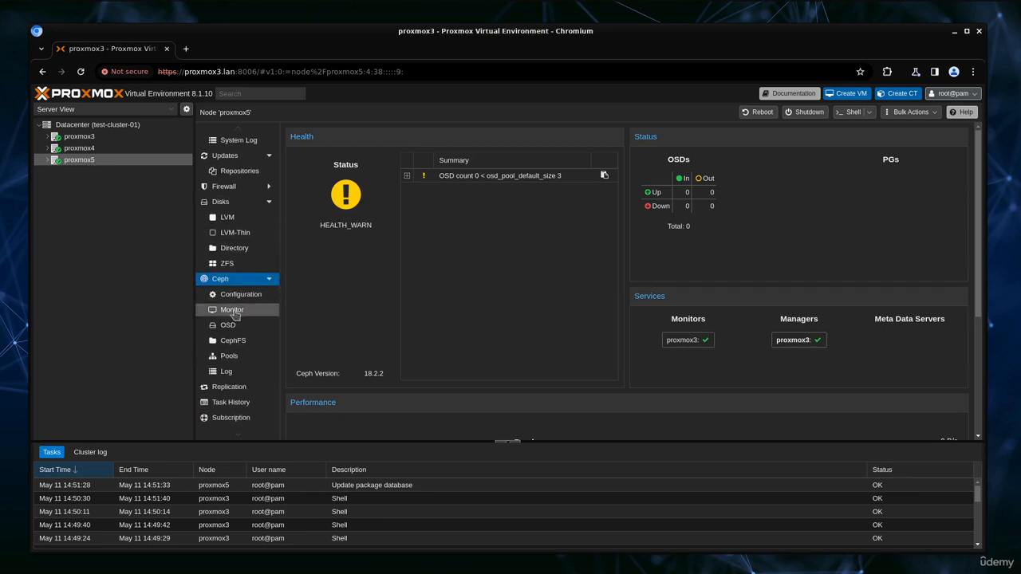
Step: On the Ceph Monitor page, create monitors with host proxmox4 and host proxmox5
click(228, 311)
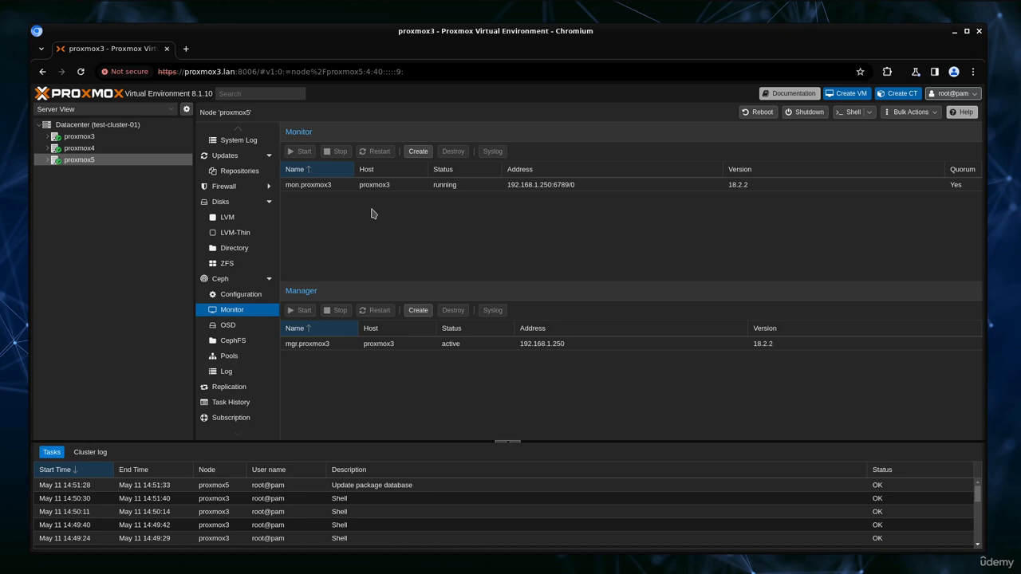
click(428, 156)
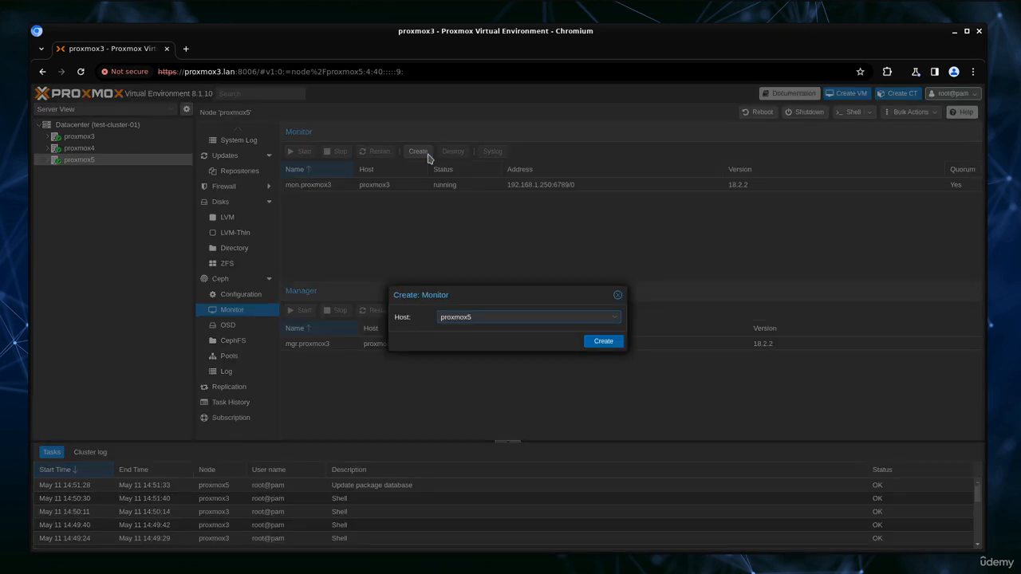
click(614, 318)
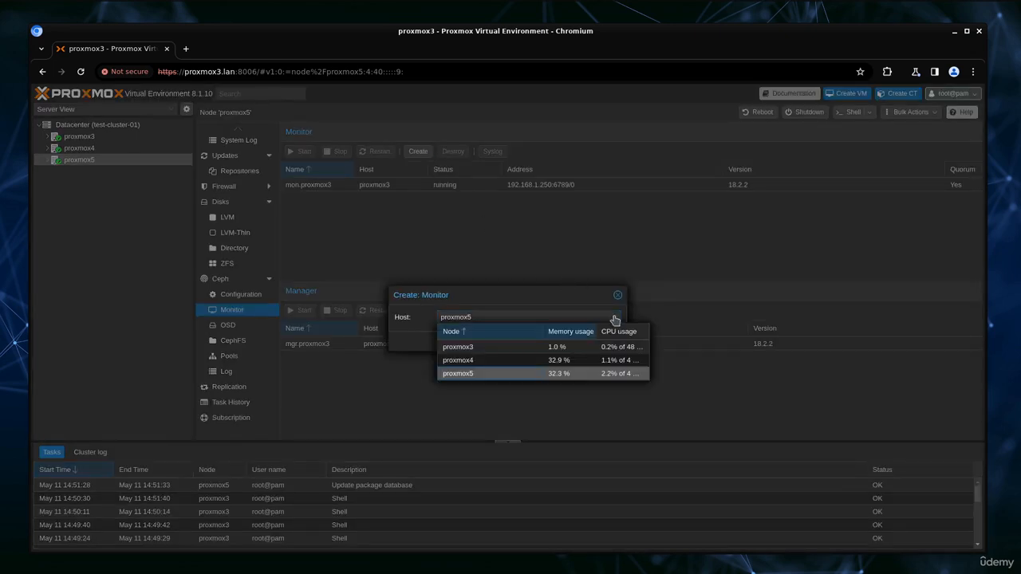
click(474, 361)
click(601, 343)
click(419, 152)
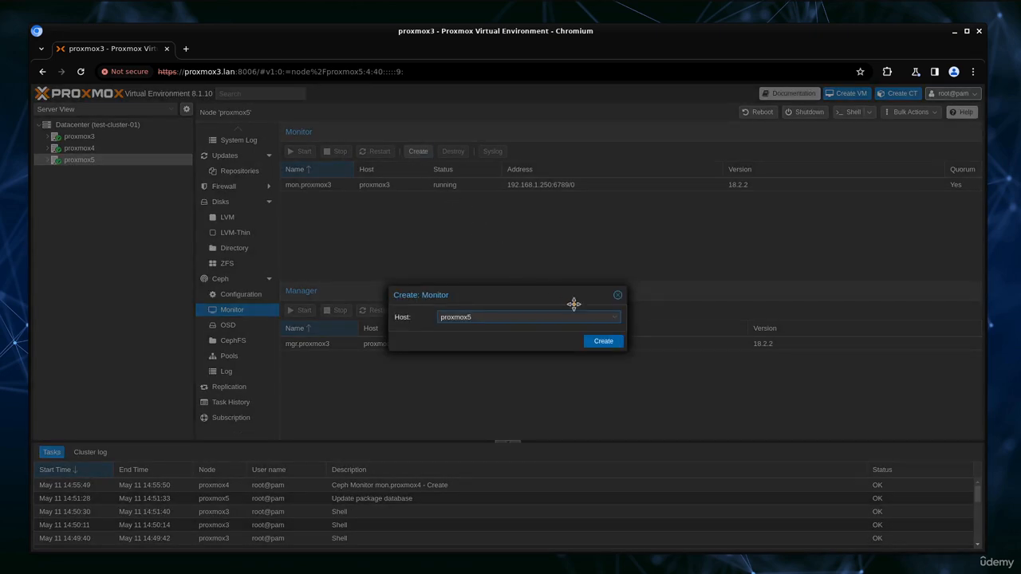
click(598, 344)
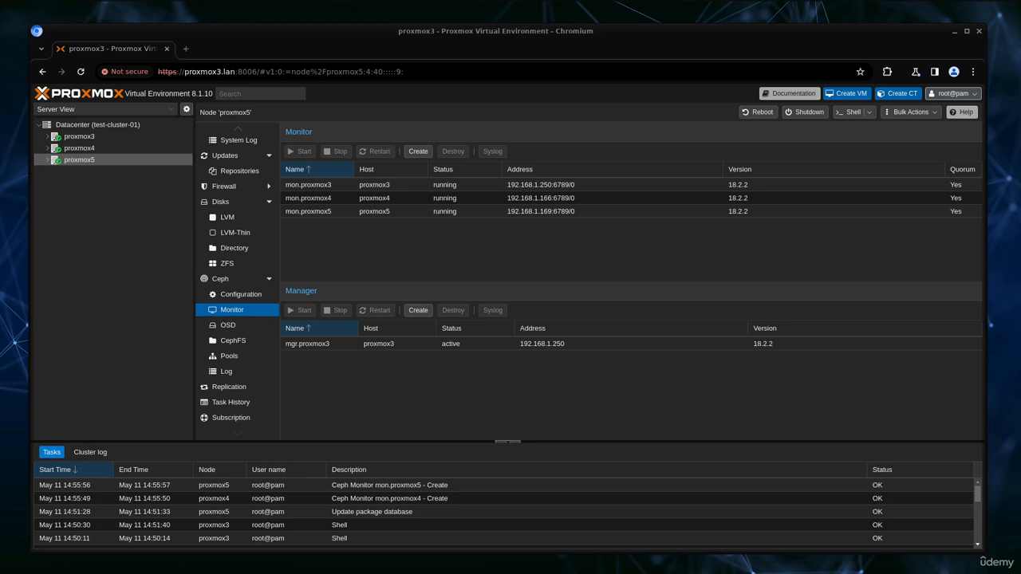
Step: Open proxmox5's Create: OSD dialog, confirm /dev/sdb is offered, then close it unchanged
click(226, 327)
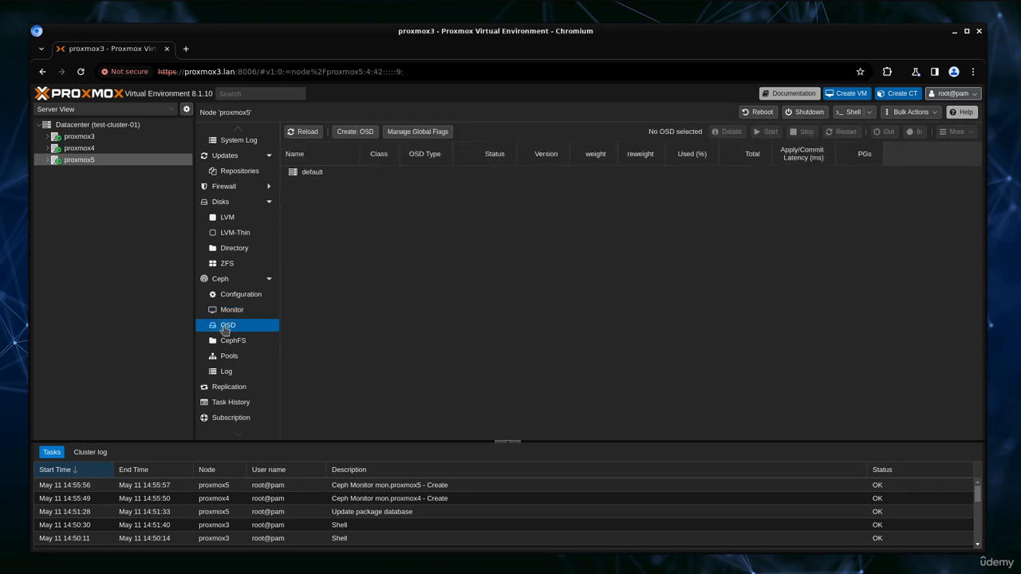
click(345, 136)
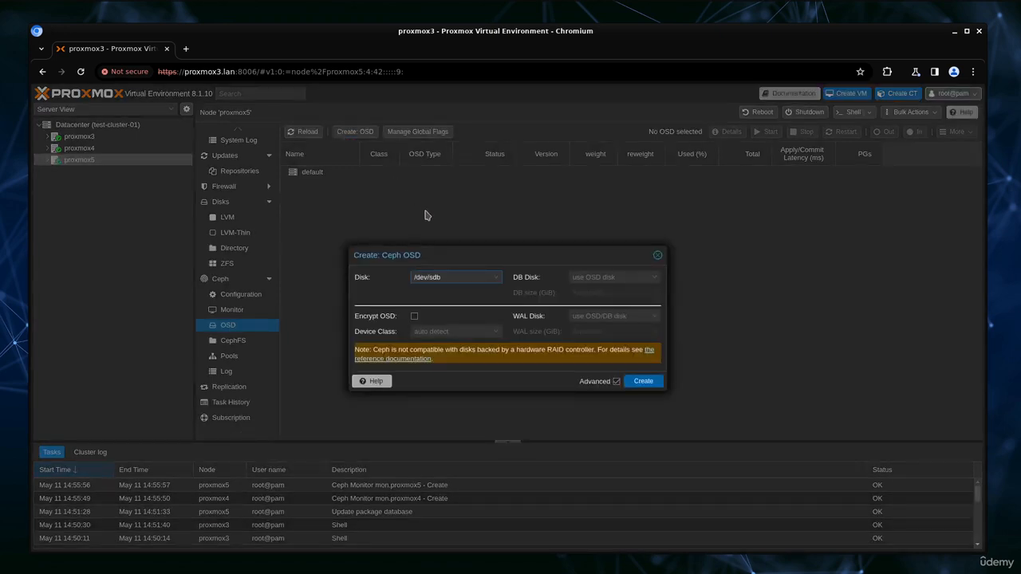
click(495, 278)
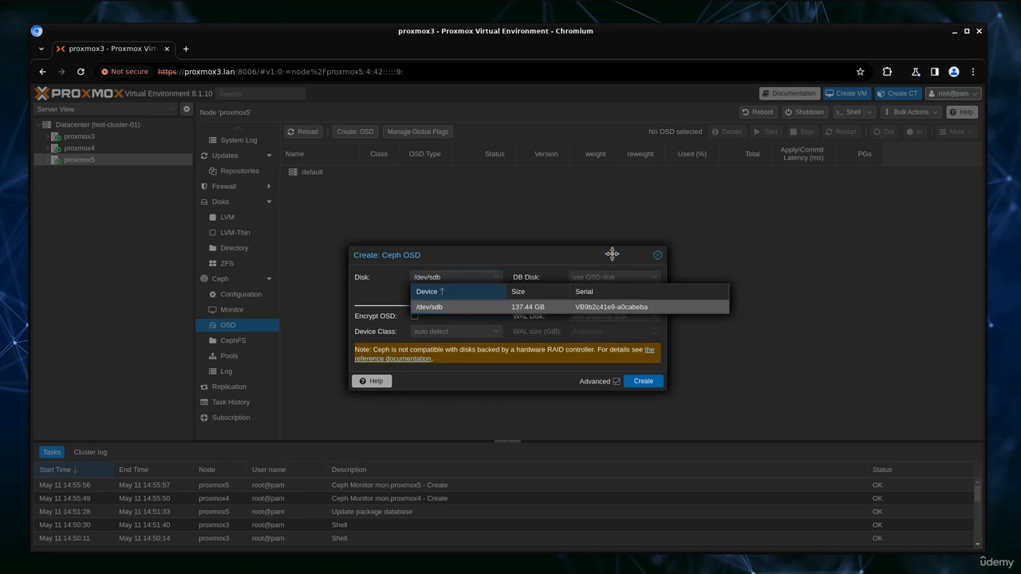
click(639, 331)
click(657, 257)
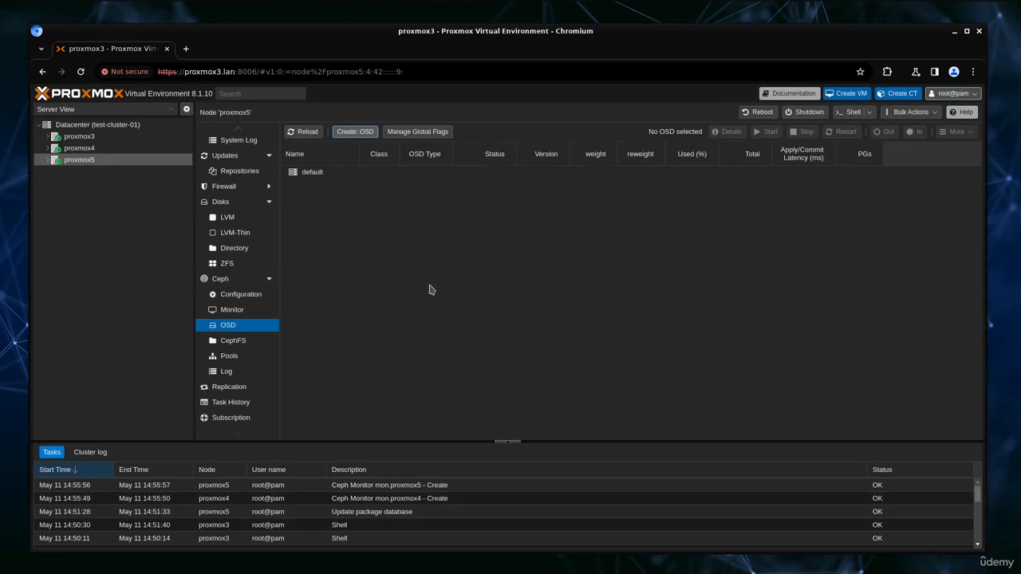
Step: Confirm /dev/sdb is unused on proxmox5, create an OSD on it, and reload to show osd.0
click(220, 202)
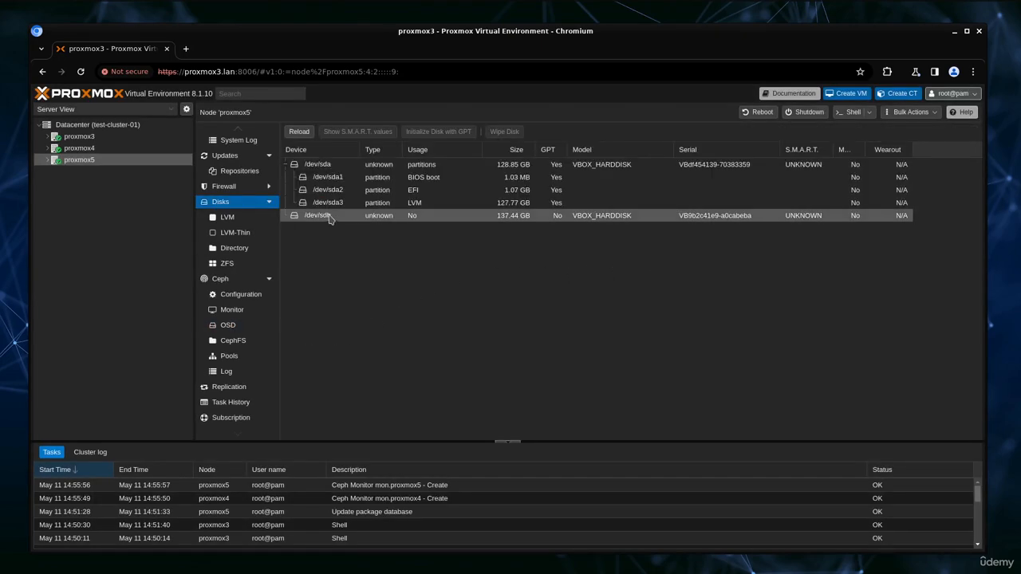
click(325, 216)
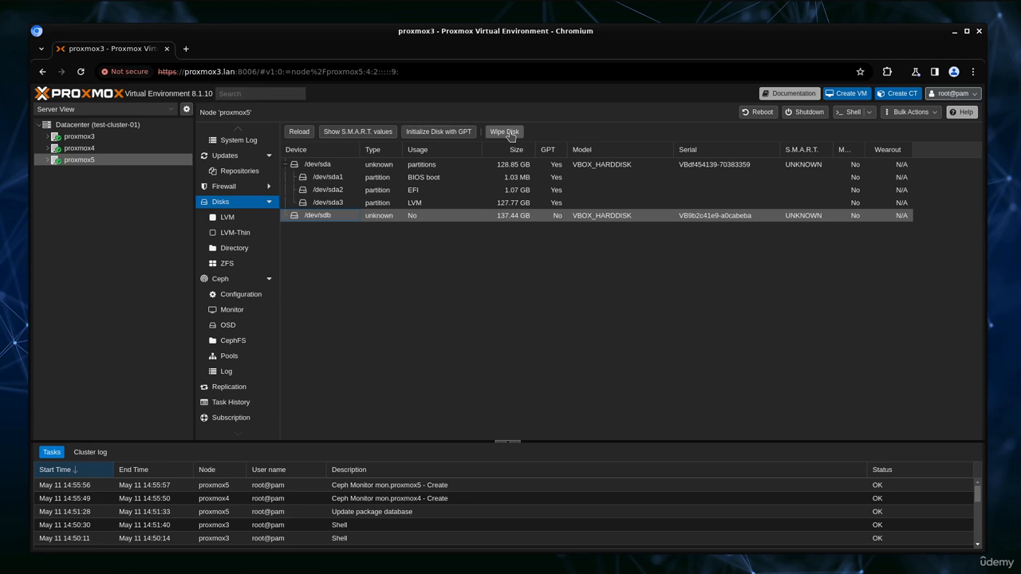
click(228, 325)
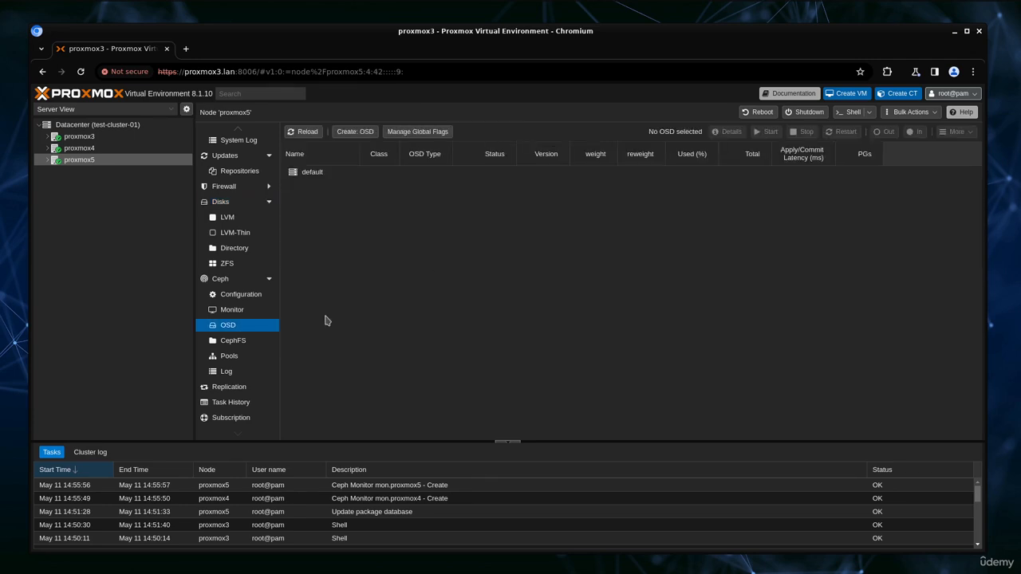
click(355, 131)
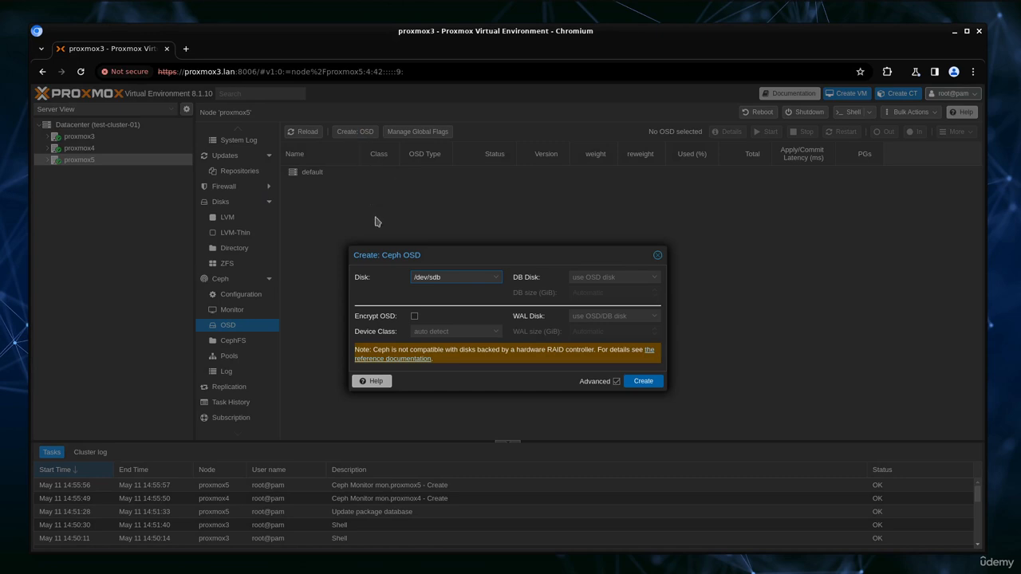
click(494, 278)
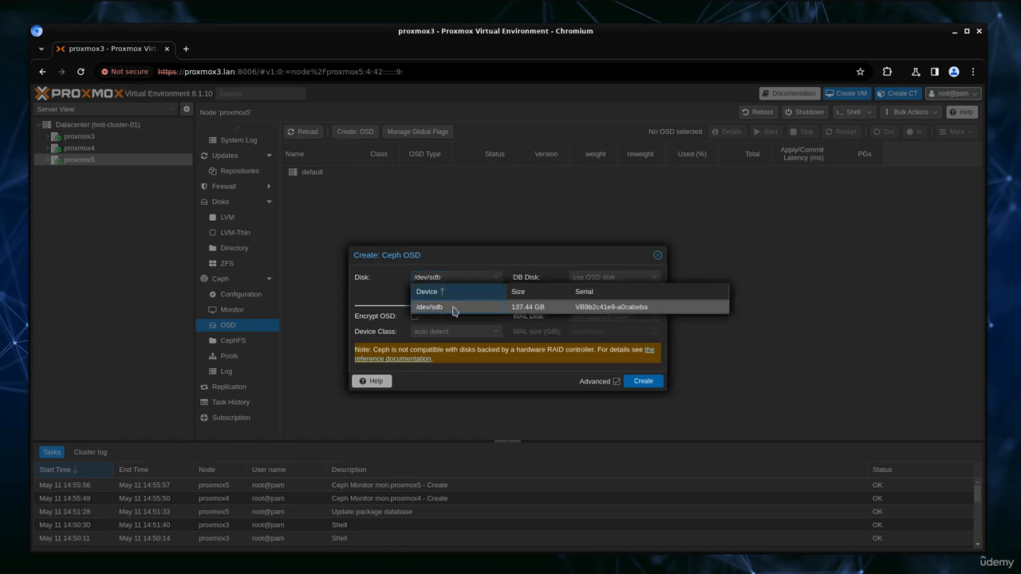
click(453, 310)
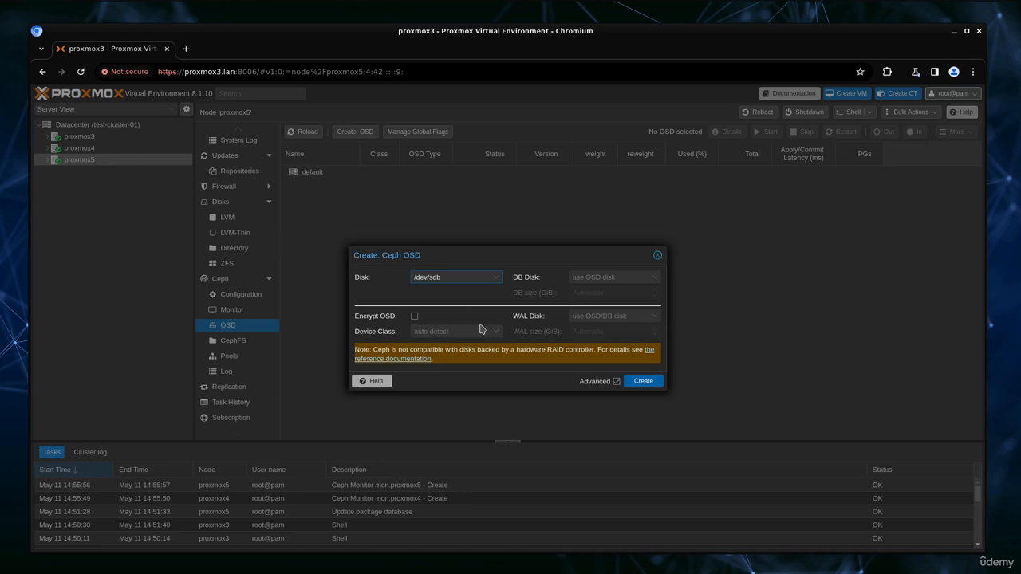
click(642, 385)
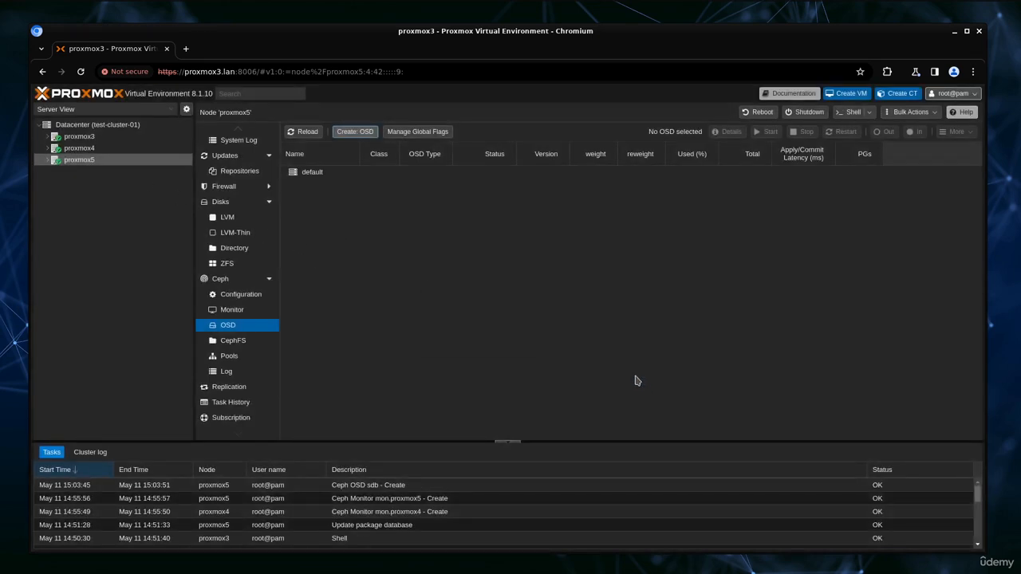
click(311, 133)
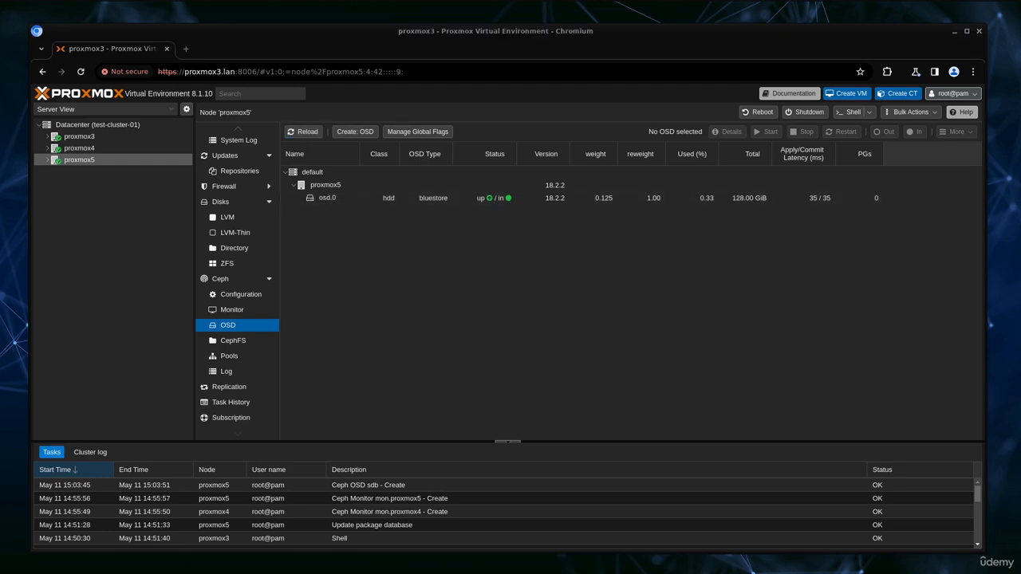
Step: On proxmox4, create an OSD on /dev/sdb and reload to show osd.1
click(87, 149)
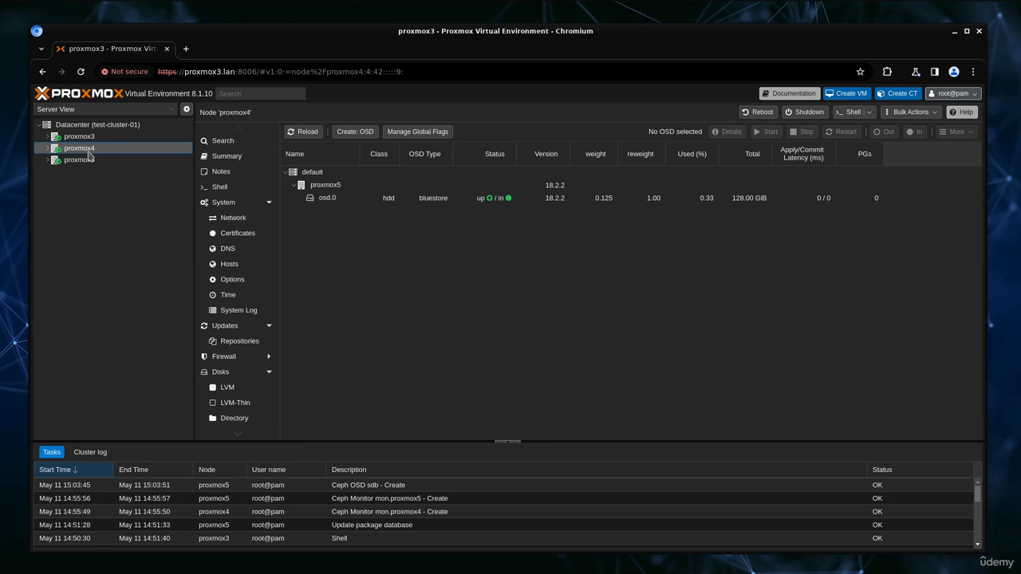
click(362, 131)
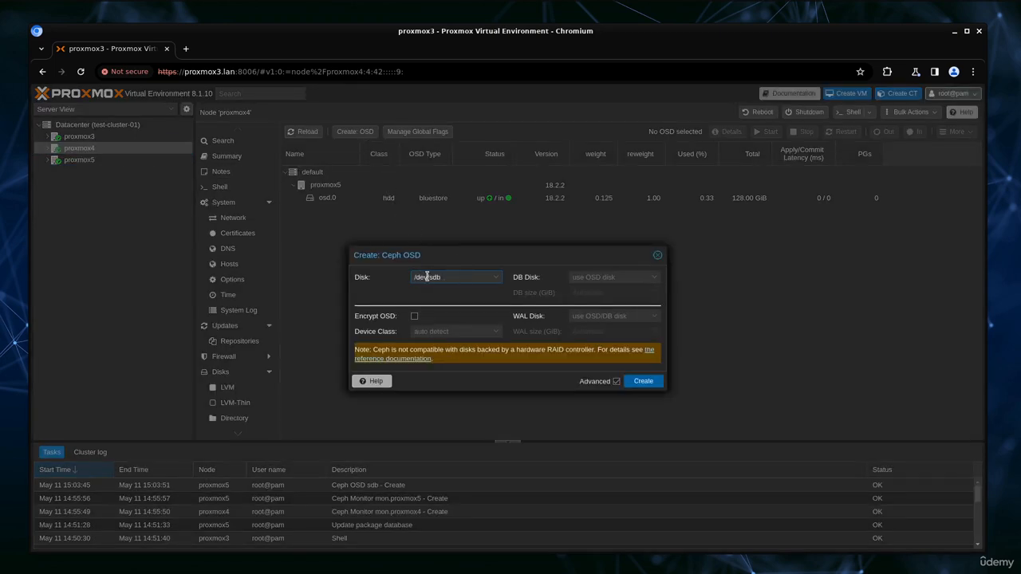
click(638, 381)
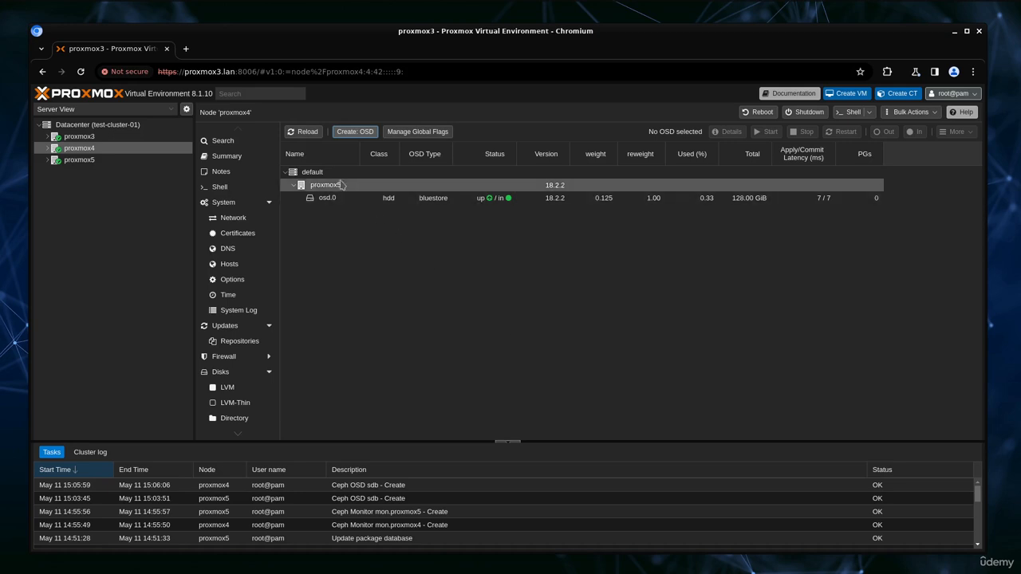
click(303, 131)
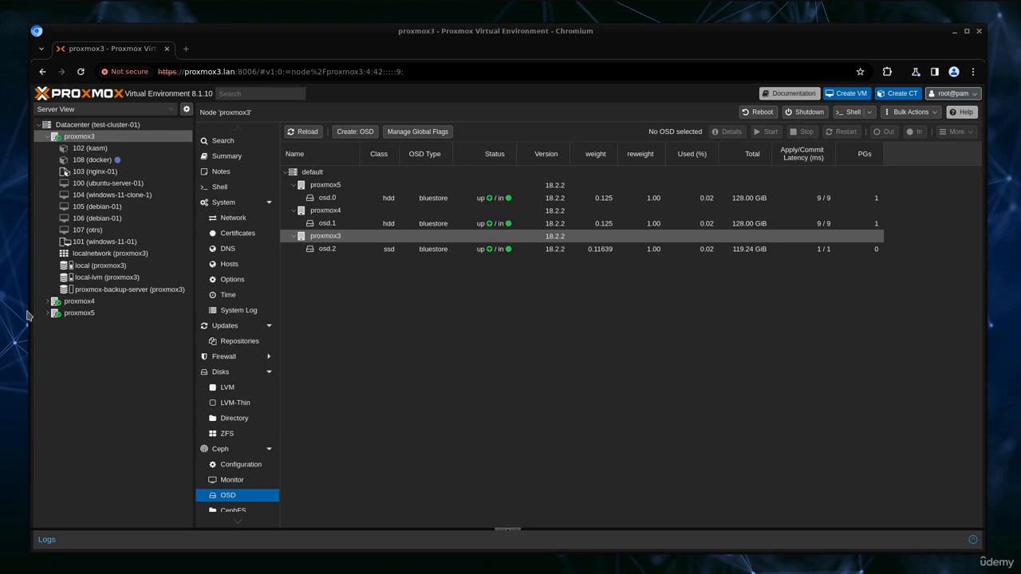
Step: Verify the three Ceph monitors are in quorum on proxmox3, then list its Ceph pools
scroll(208, 355, down, 2)
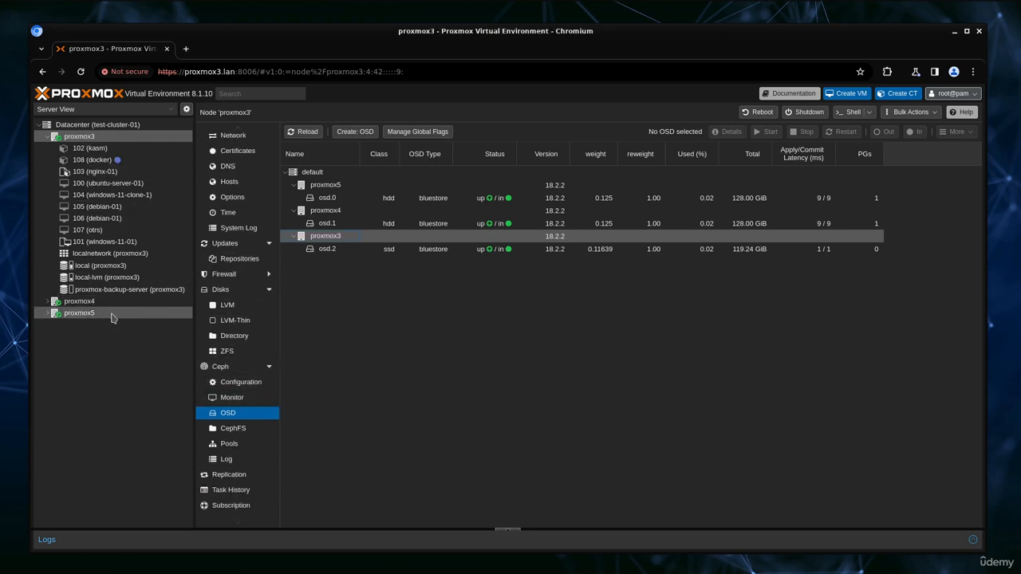
click(231, 397)
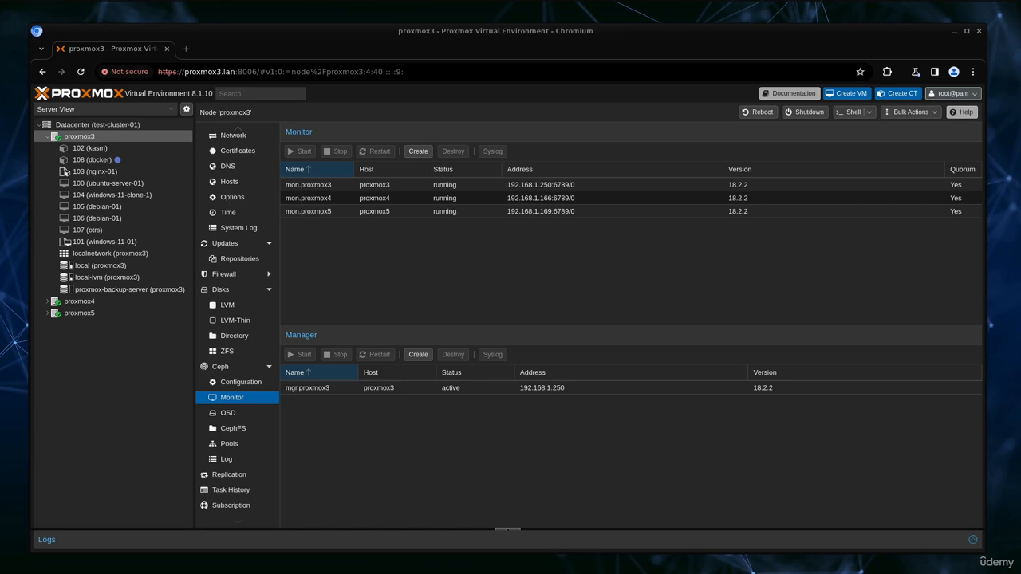
click(230, 412)
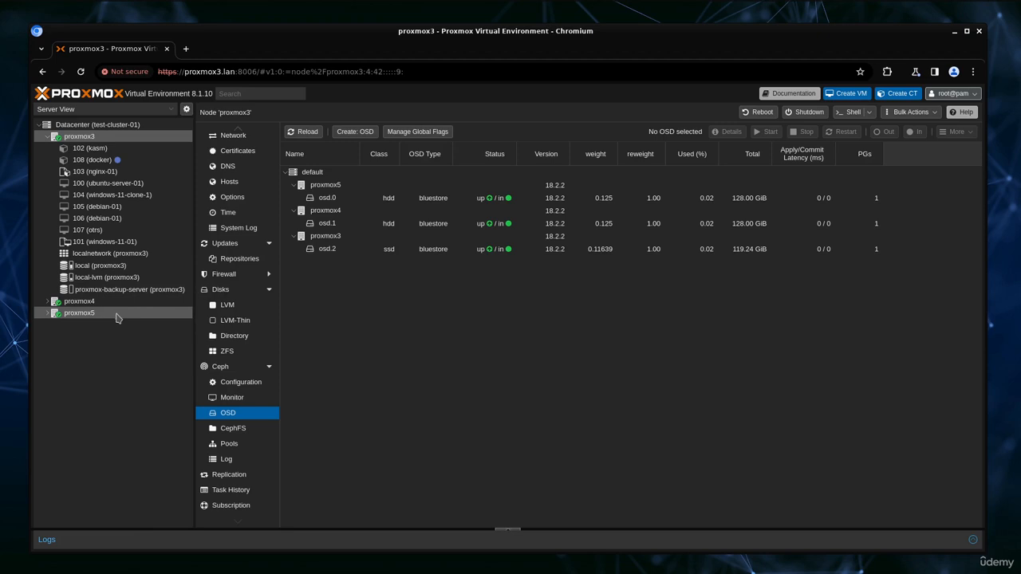
click(229, 445)
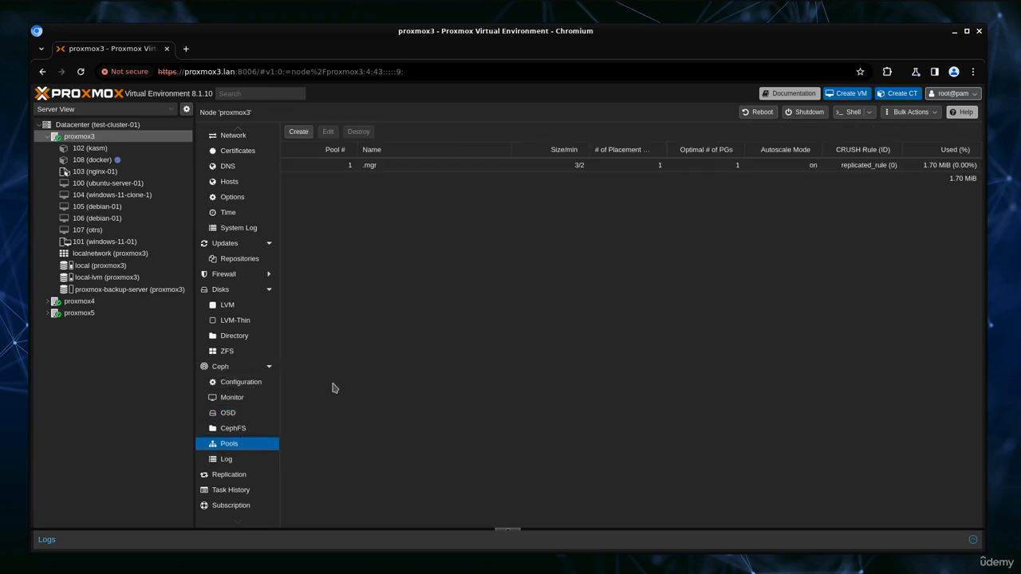
Step: Create pool 'test-pool' with size 3 and min. size 2, added as storage
click(299, 133)
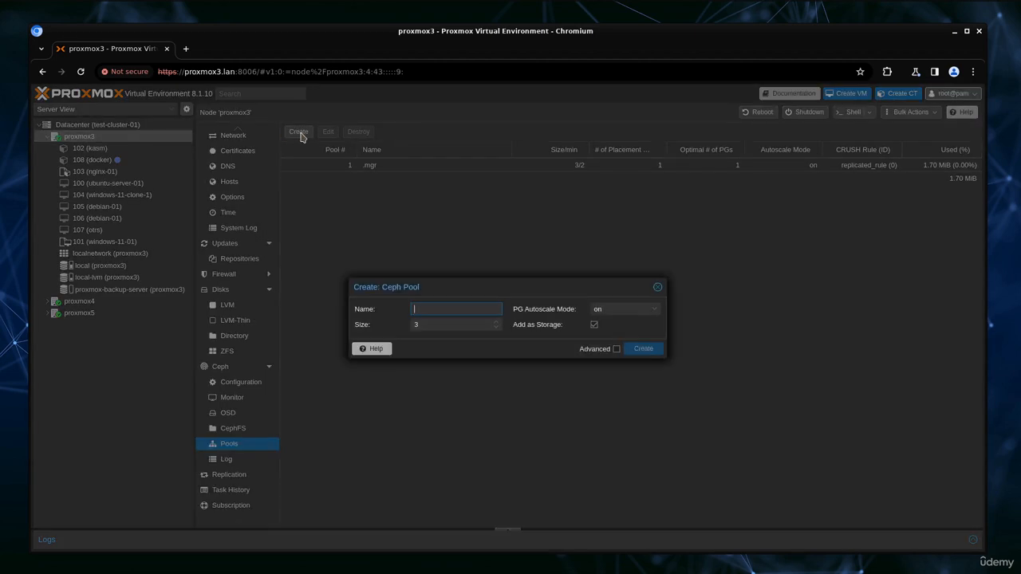
text(test-pool)
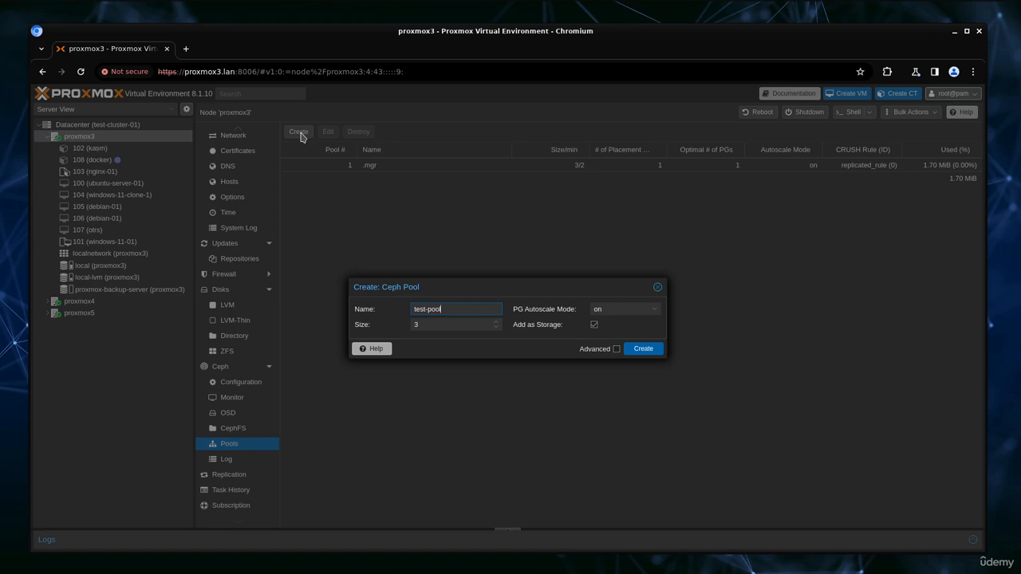
click(615, 349)
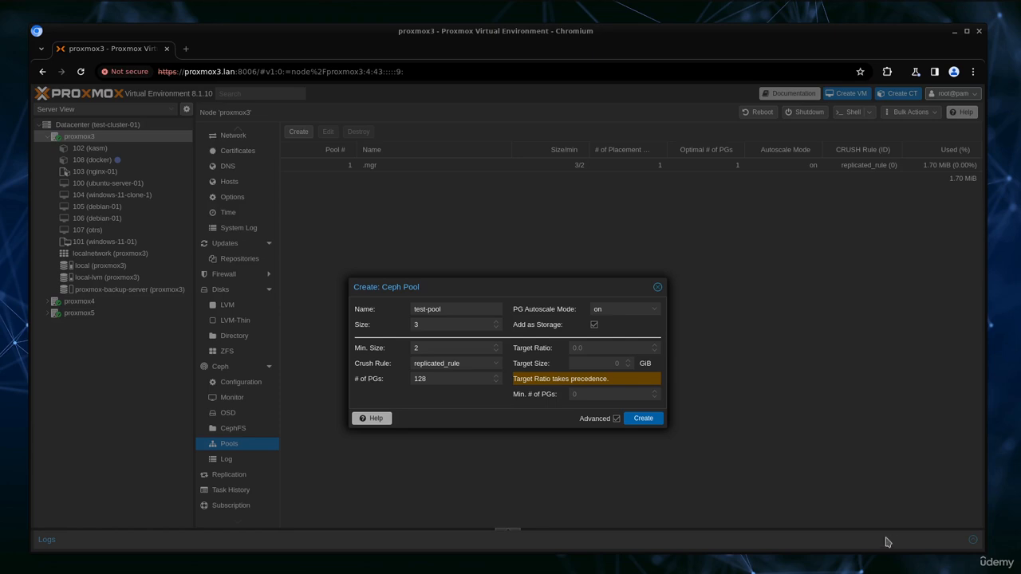
click(413, 324)
double_click(413, 324)
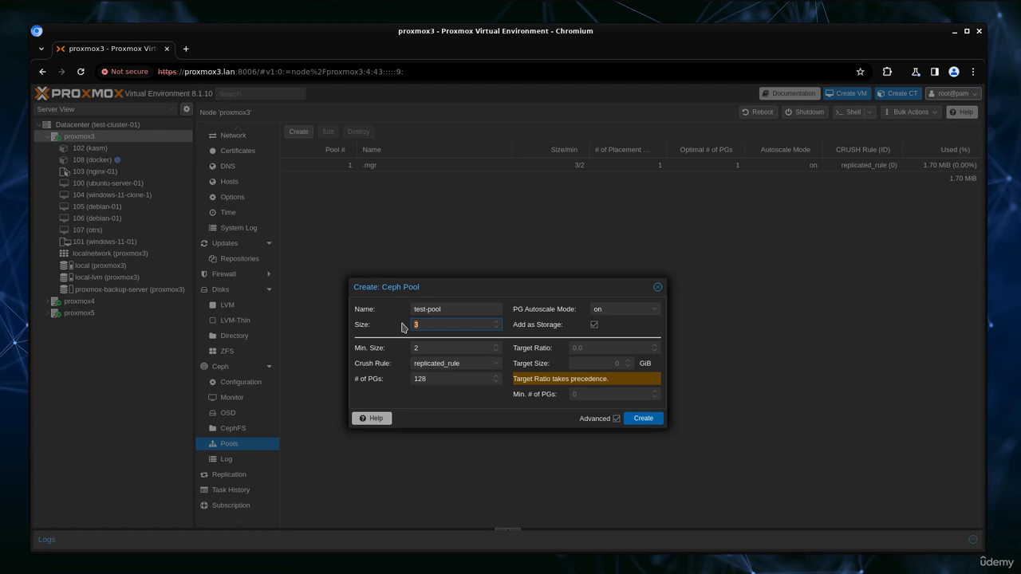
key(Tab)
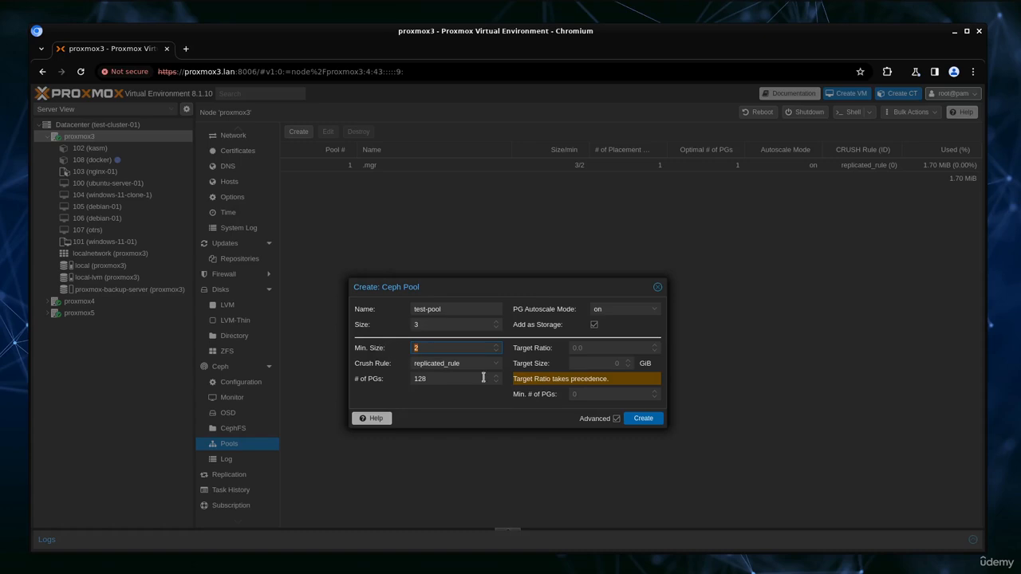
click(642, 419)
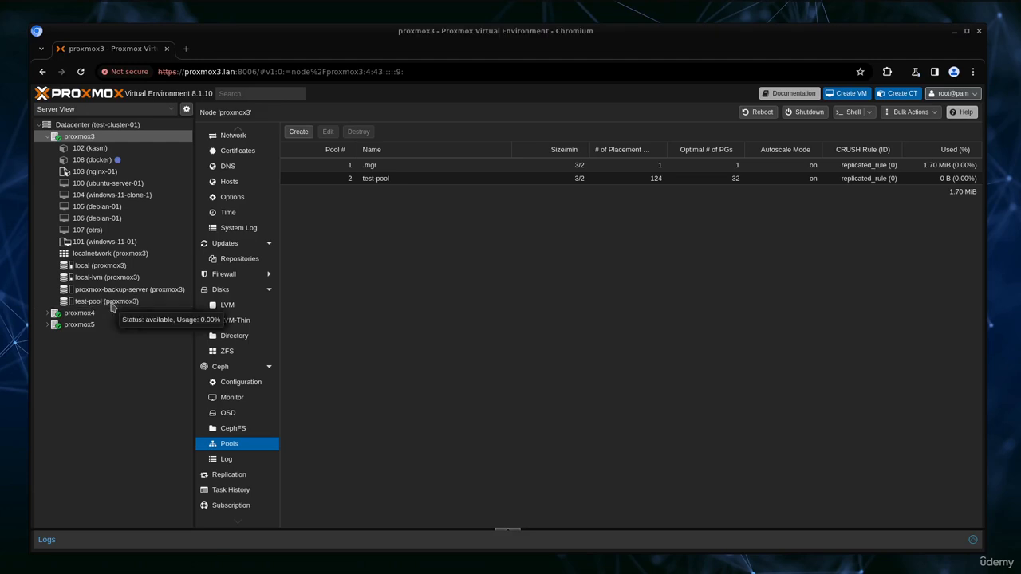
Step: Confirm test-pool storage appears under proxmox4 and proxmox5, viewing its summary on proxmox5
click(46, 314)
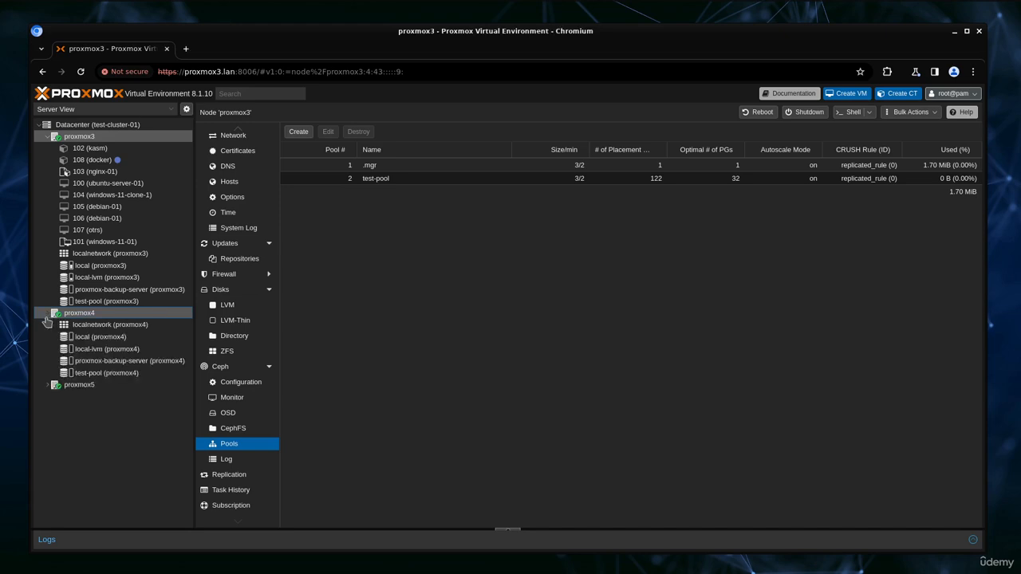
click(48, 385)
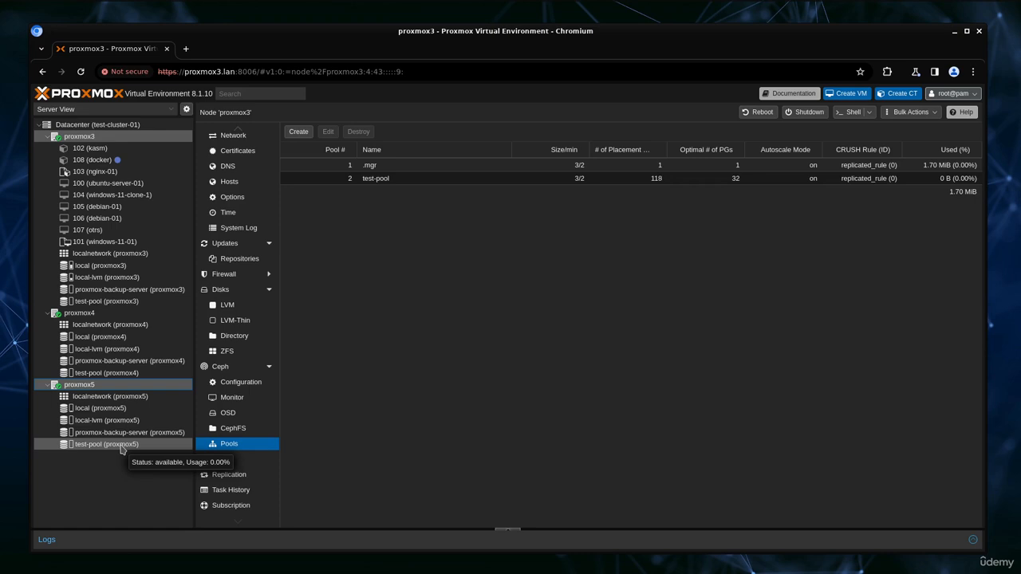
click(121, 446)
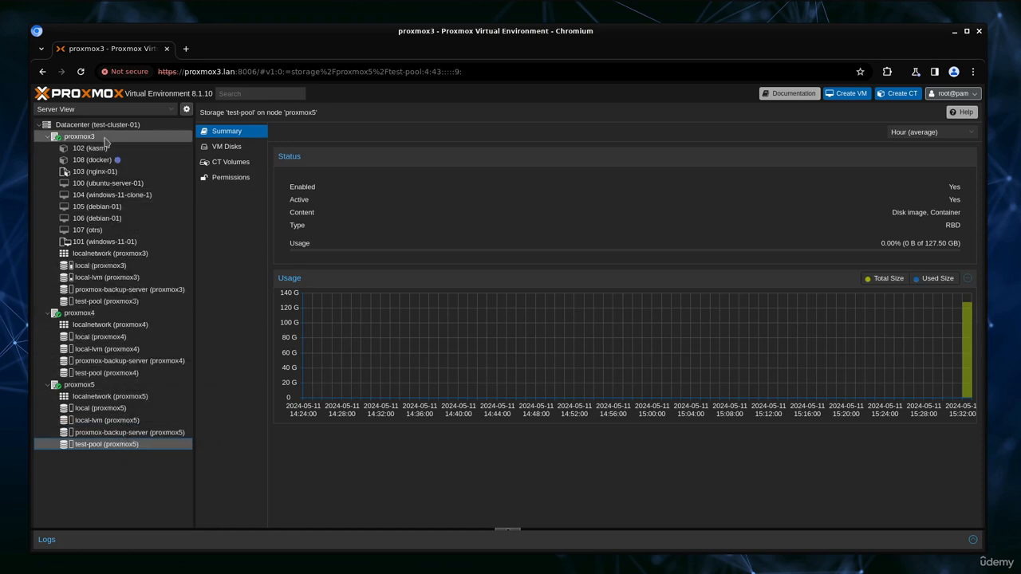
Step: Check proxmox4's Ceph OSD page shows 99 placement groups per OSD
click(102, 314)
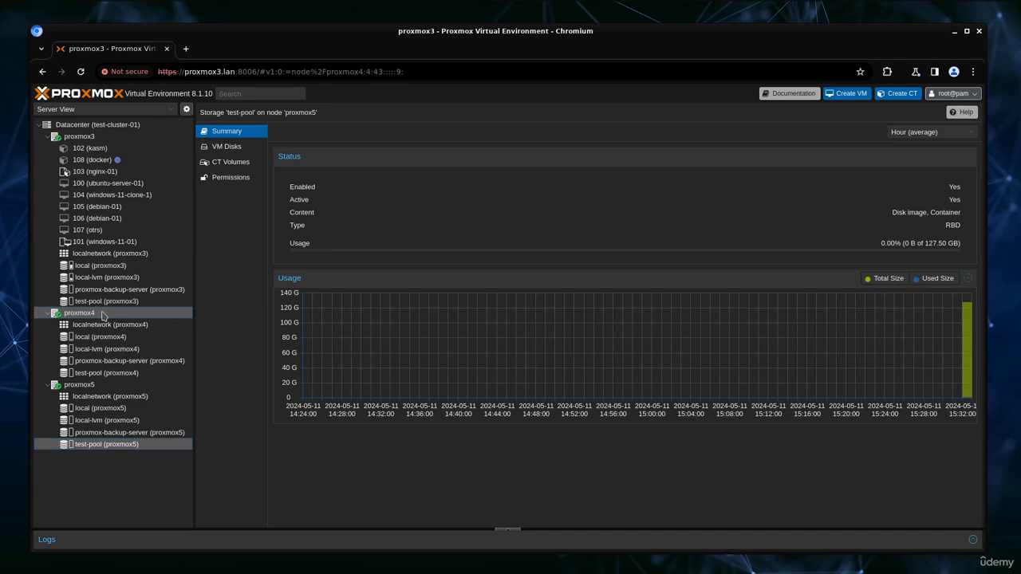
scroll(239, 367, down, 1)
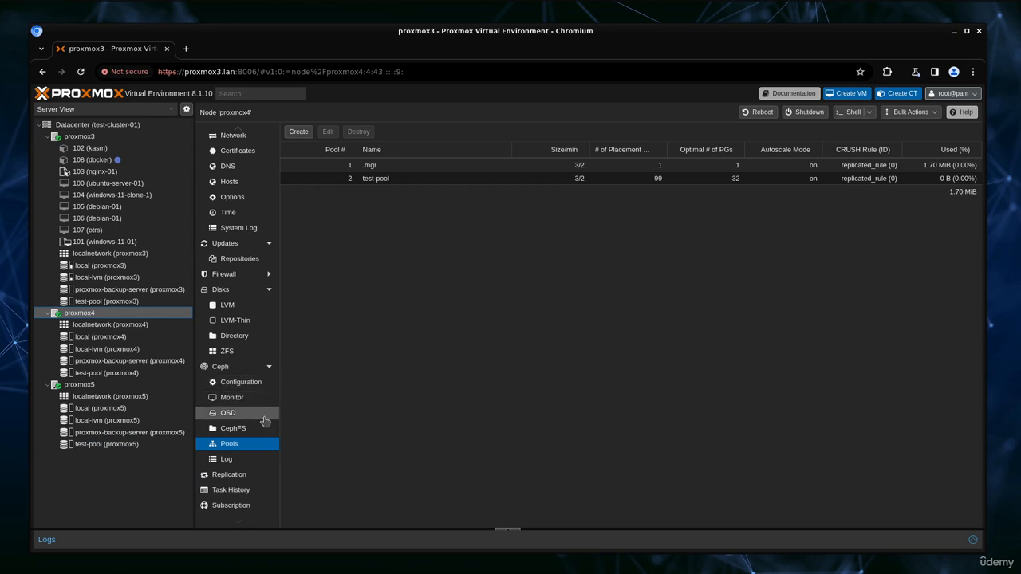
click(245, 413)
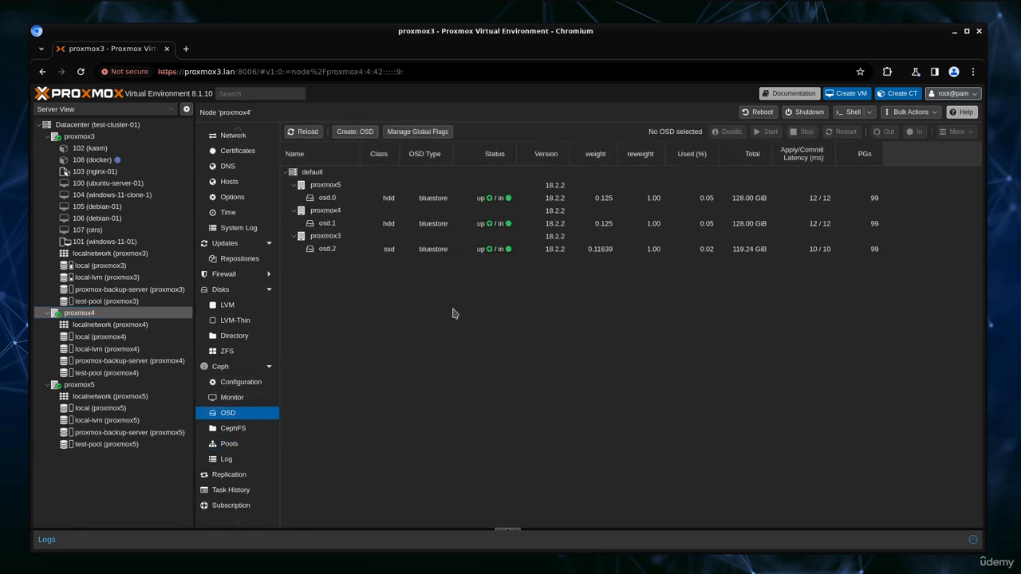